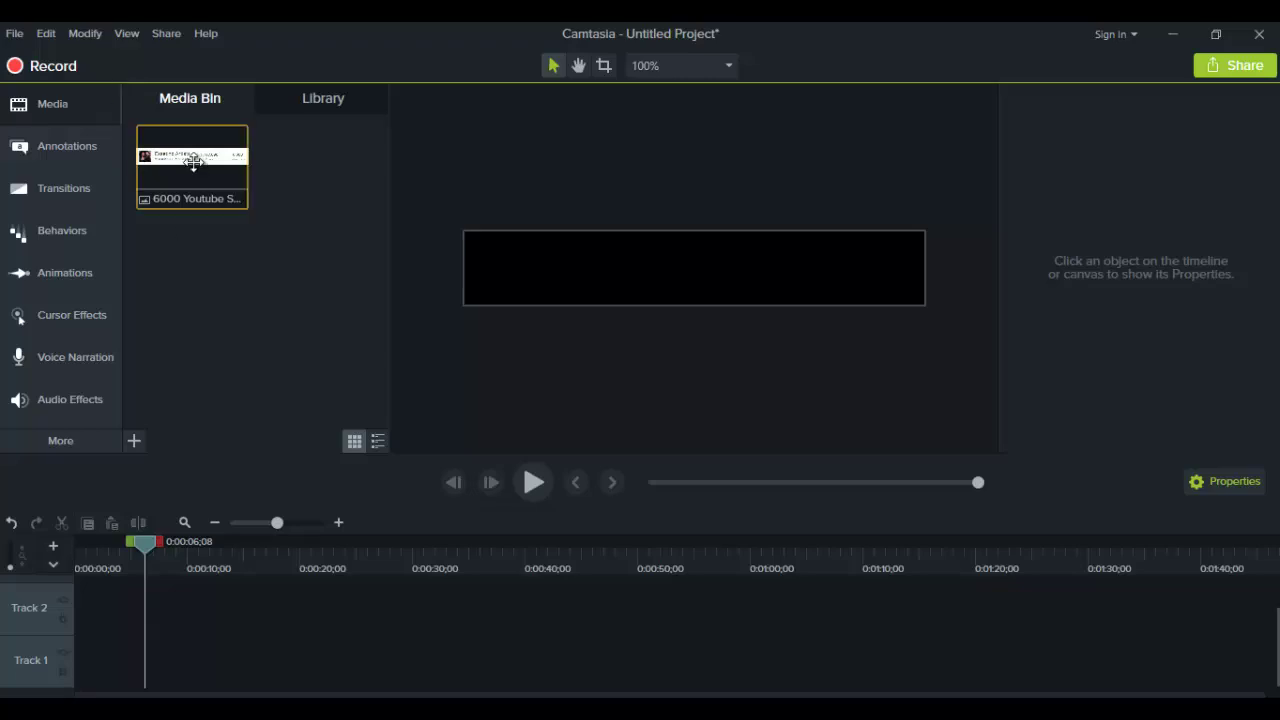
Put the YouTube stats screenshot on Track 1 starting at 0:00:11;28
left_click_drag(191, 163, 209, 623)
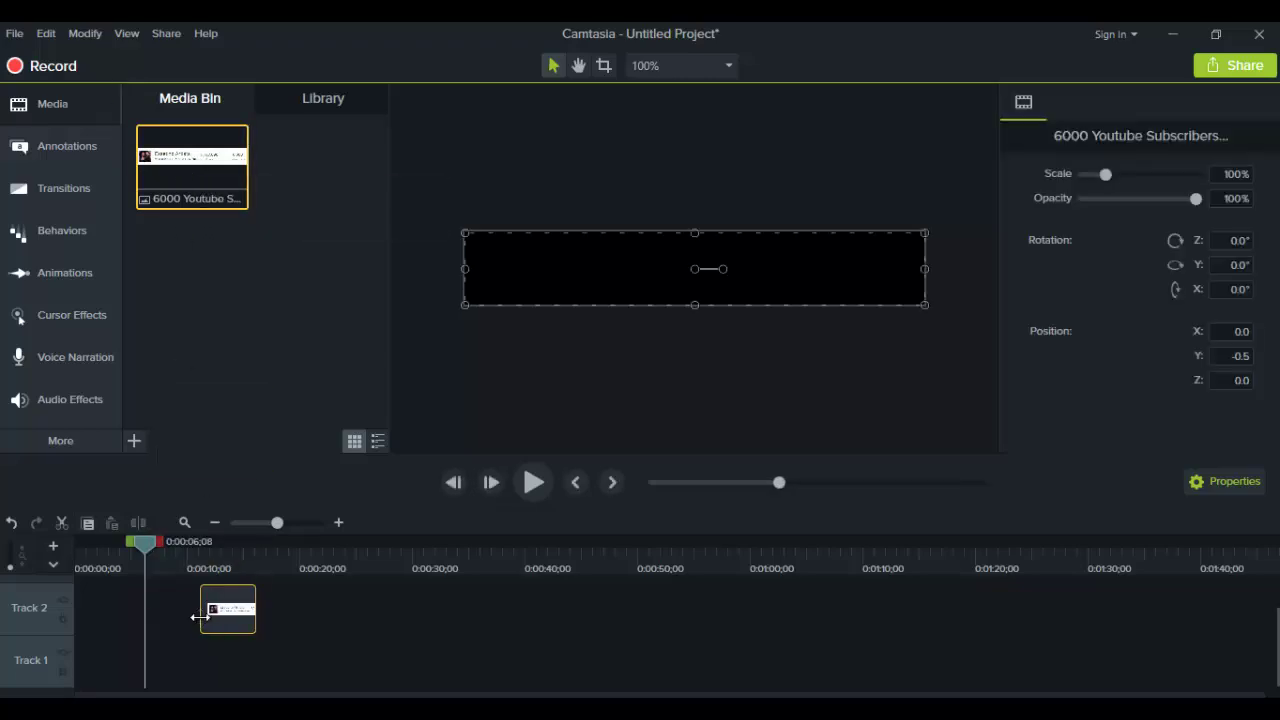
left_click(201, 556)
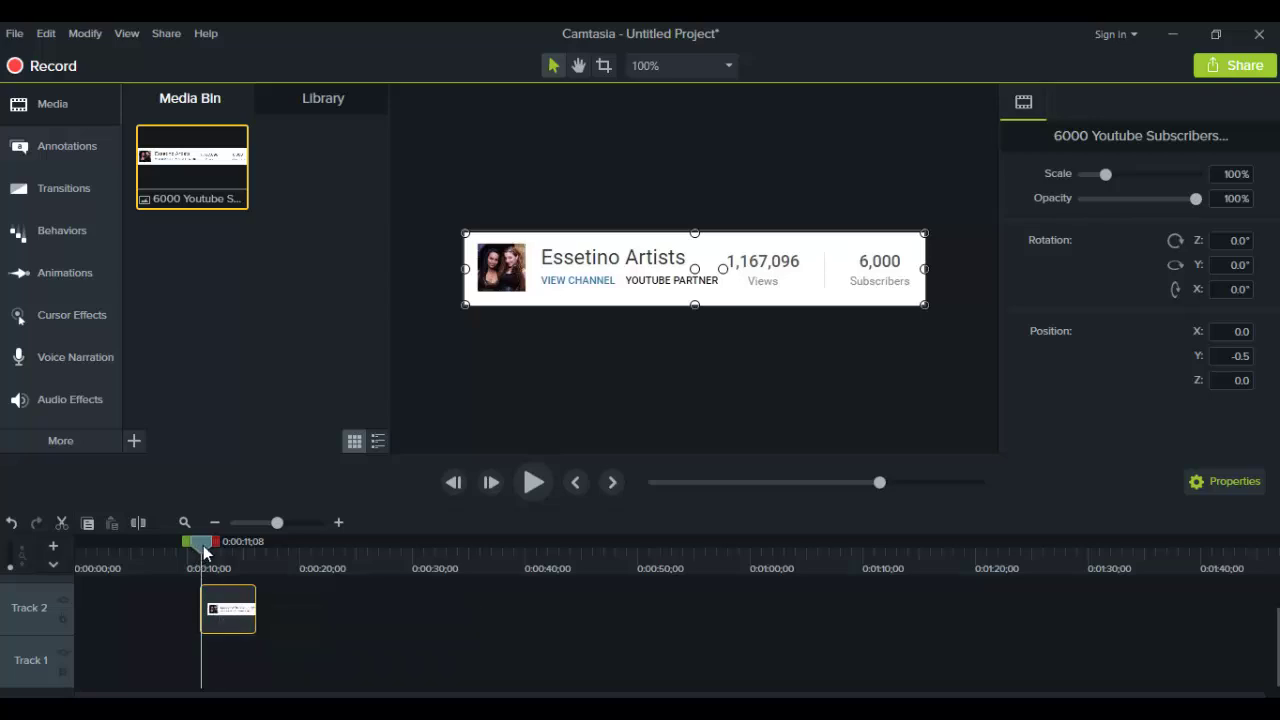
left_click_drag(201, 545, 208, 548)
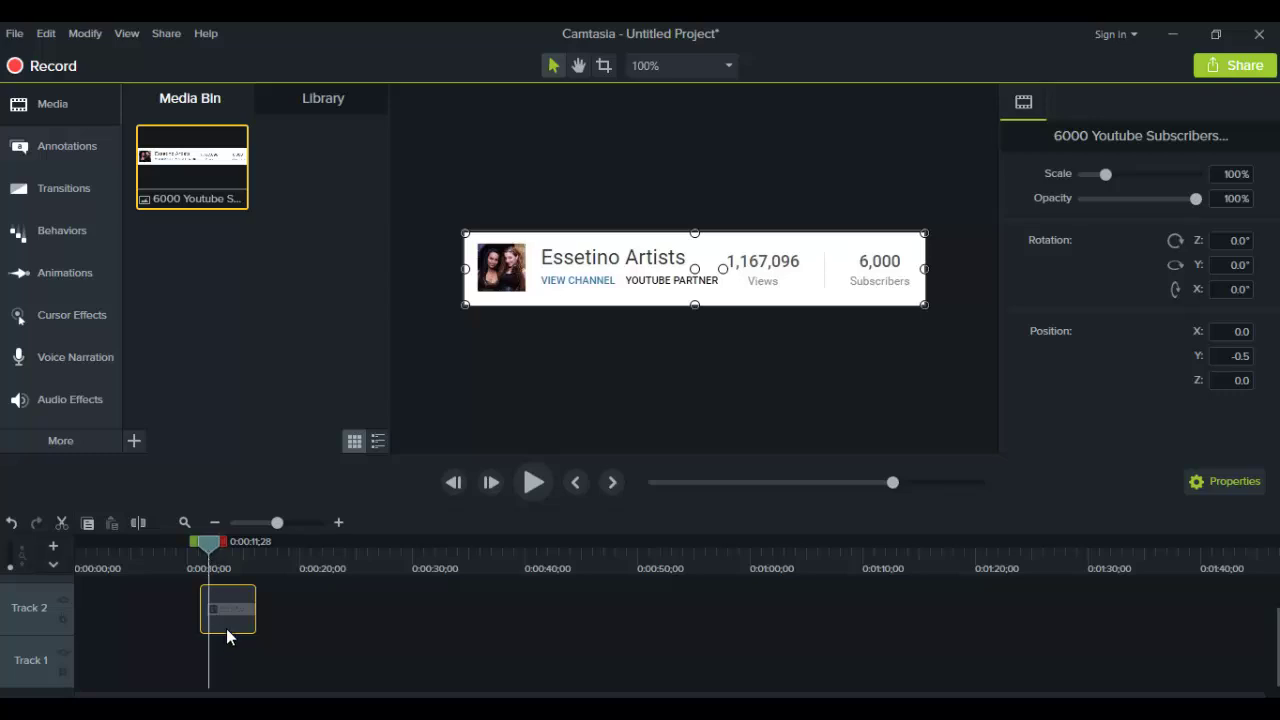
left_click_drag(227, 610, 234, 651)
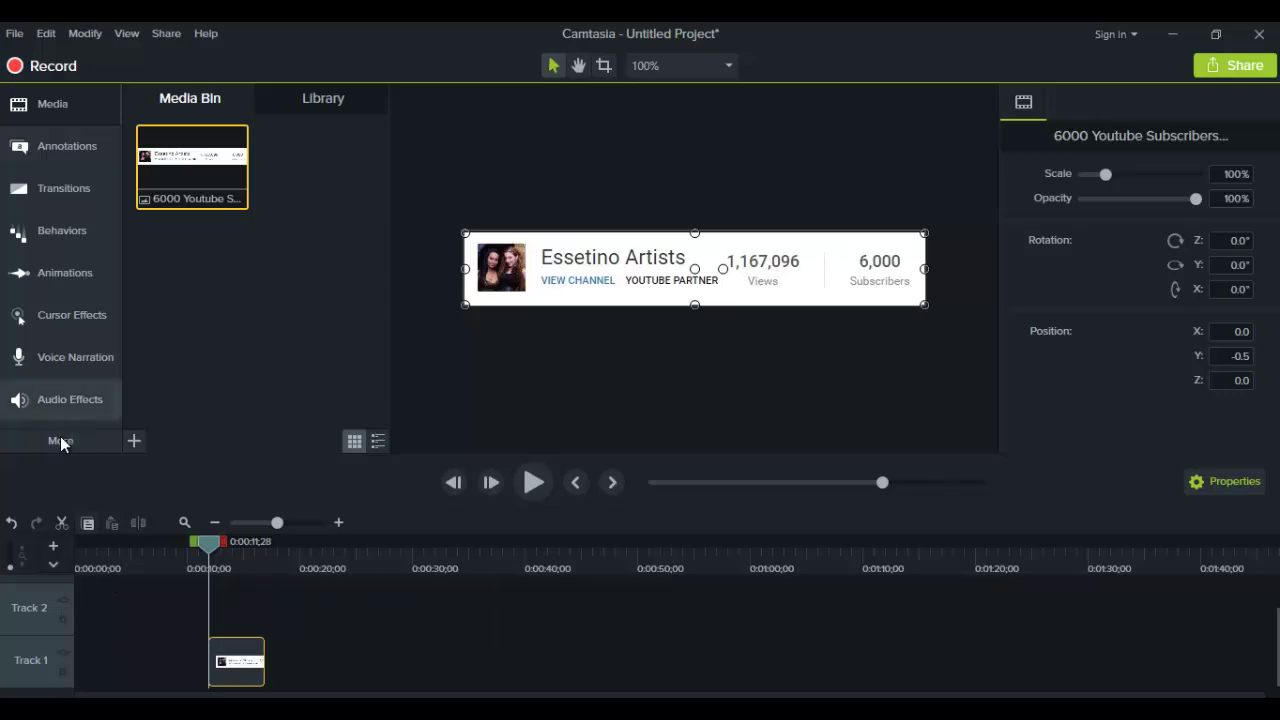
Show the Blur & Highlight annotations, including Blur and Pixelate
left_click(77, 151)
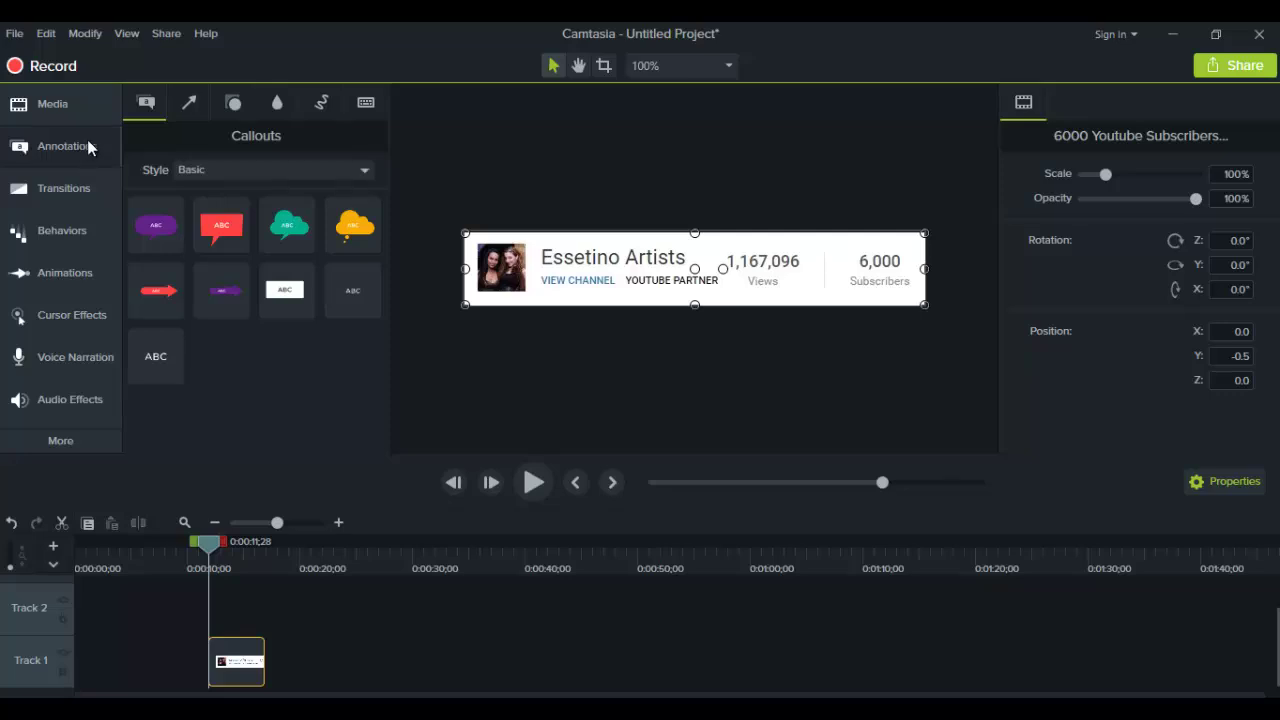
left_click(280, 100)
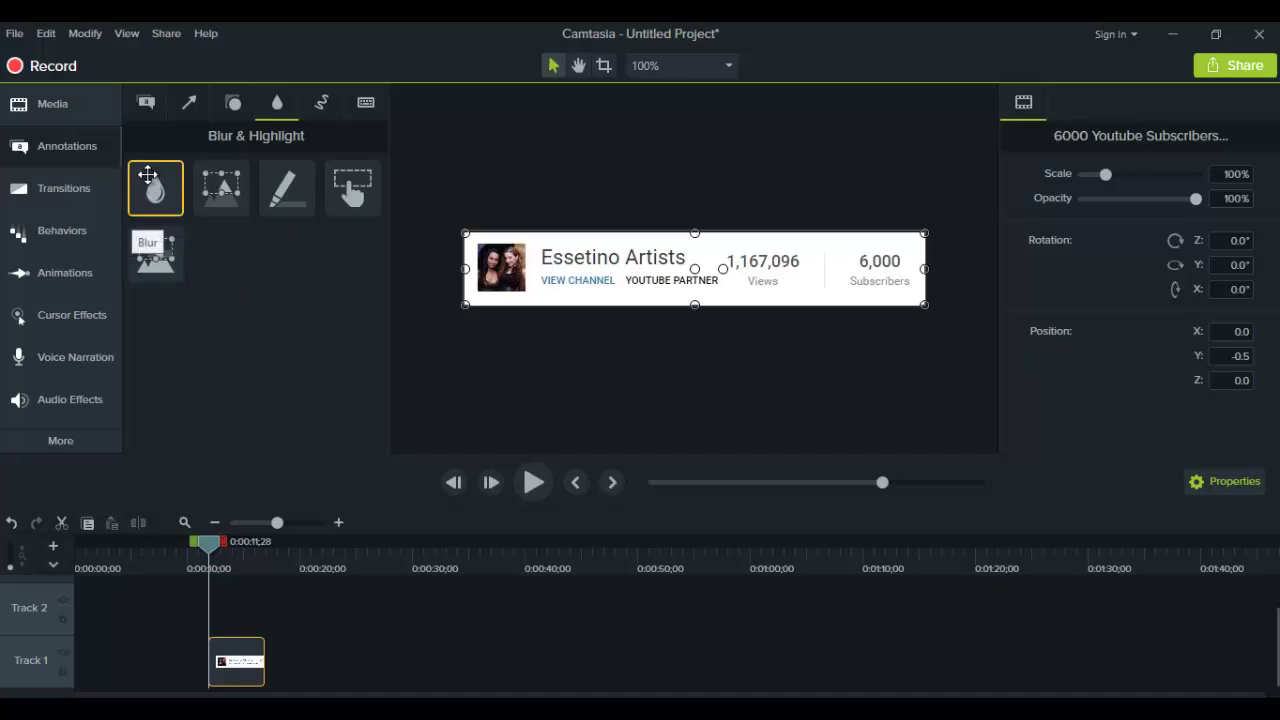
Add a Blur annotation on Track 2 and size it over the 6,000 subscriber count
left_click_drag(148, 175, 234, 645)
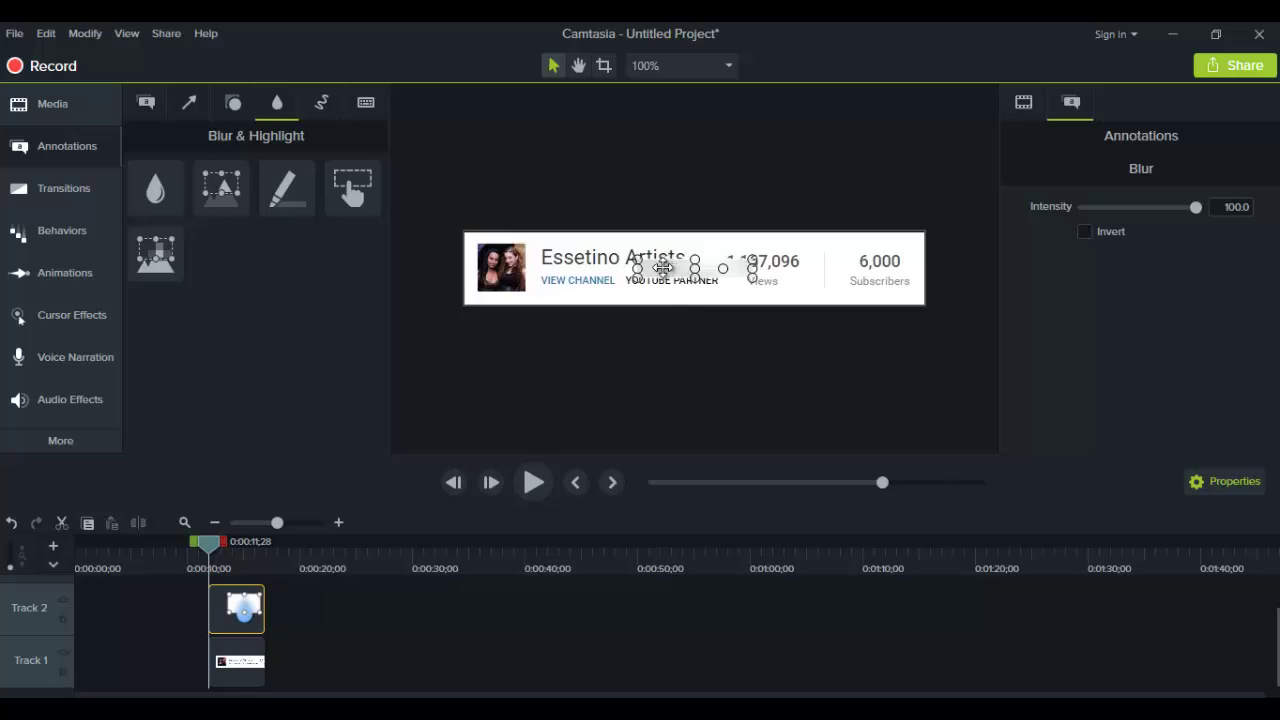
mouse_move(668, 268)
left_mouse_down()
mouse_move(636, 278)
mouse_move(636, 292)
left_mouse_up()
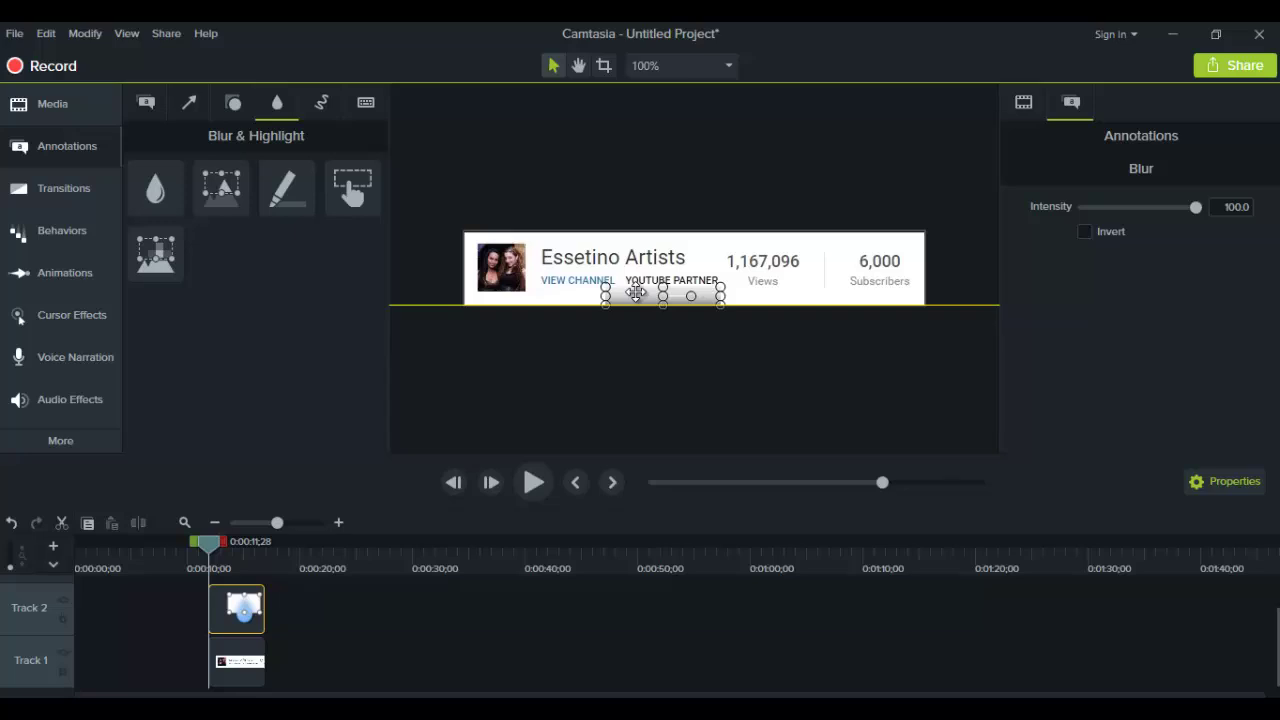
mouse_move(636, 292)
left_mouse_down()
mouse_move(729, 259)
mouse_move(830, 253)
mouse_move(874, 280)
mouse_move(872, 318)
mouse_move(876, 304)
left_mouse_up()
left_click_drag(875, 246, 876, 233)
left_click_drag(829, 269, 822, 269)
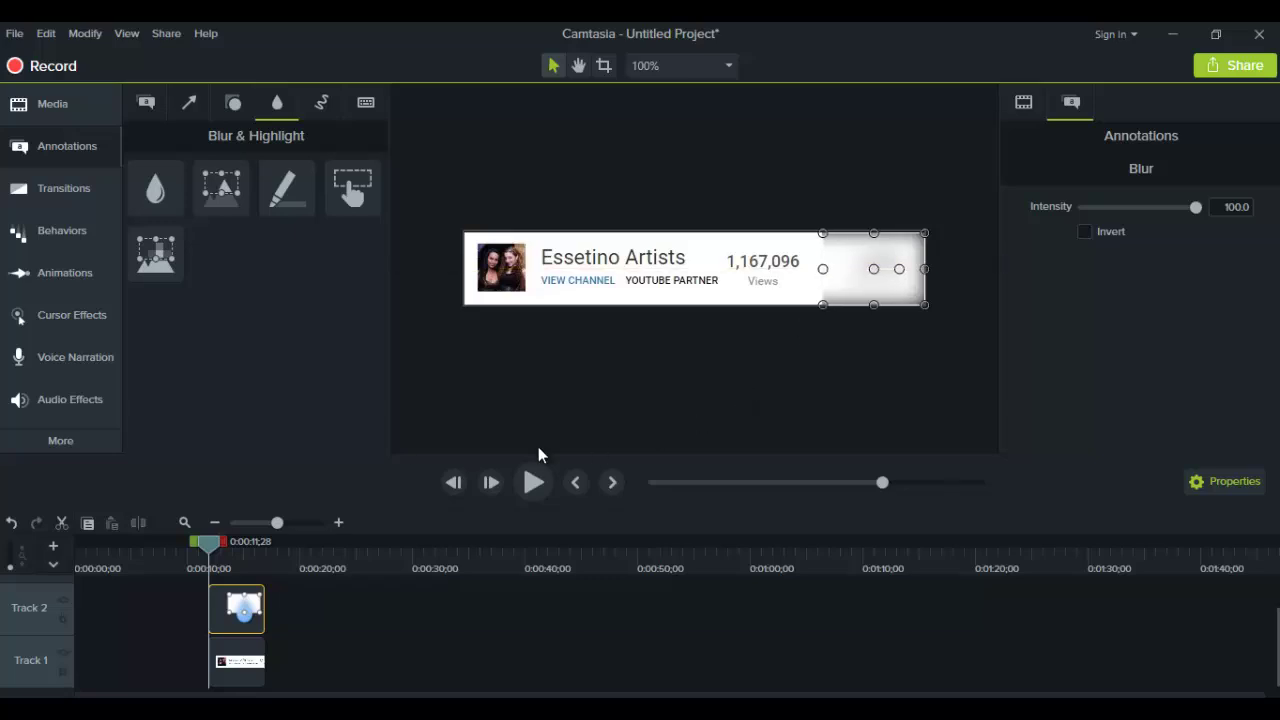
left_click(422, 406)
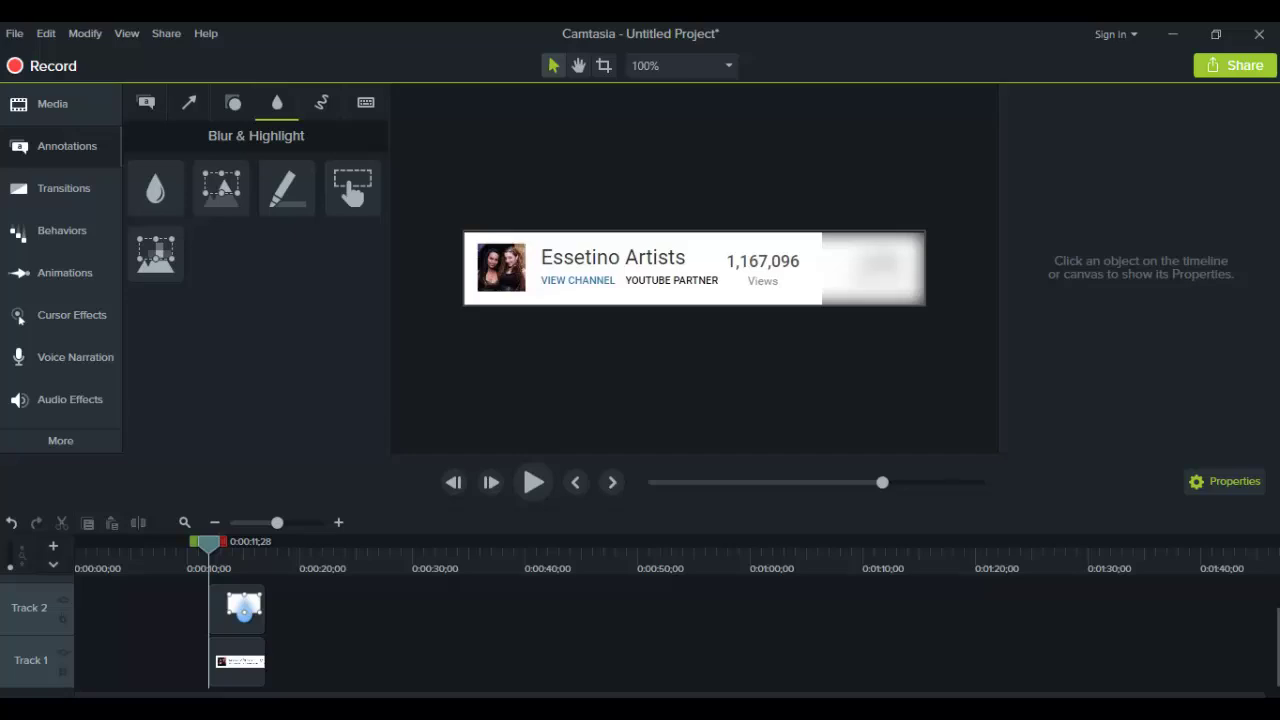
Extend the screenshot clip to 0:00:33;10 and stretch the Blur clip to match
left_click(263, 663)
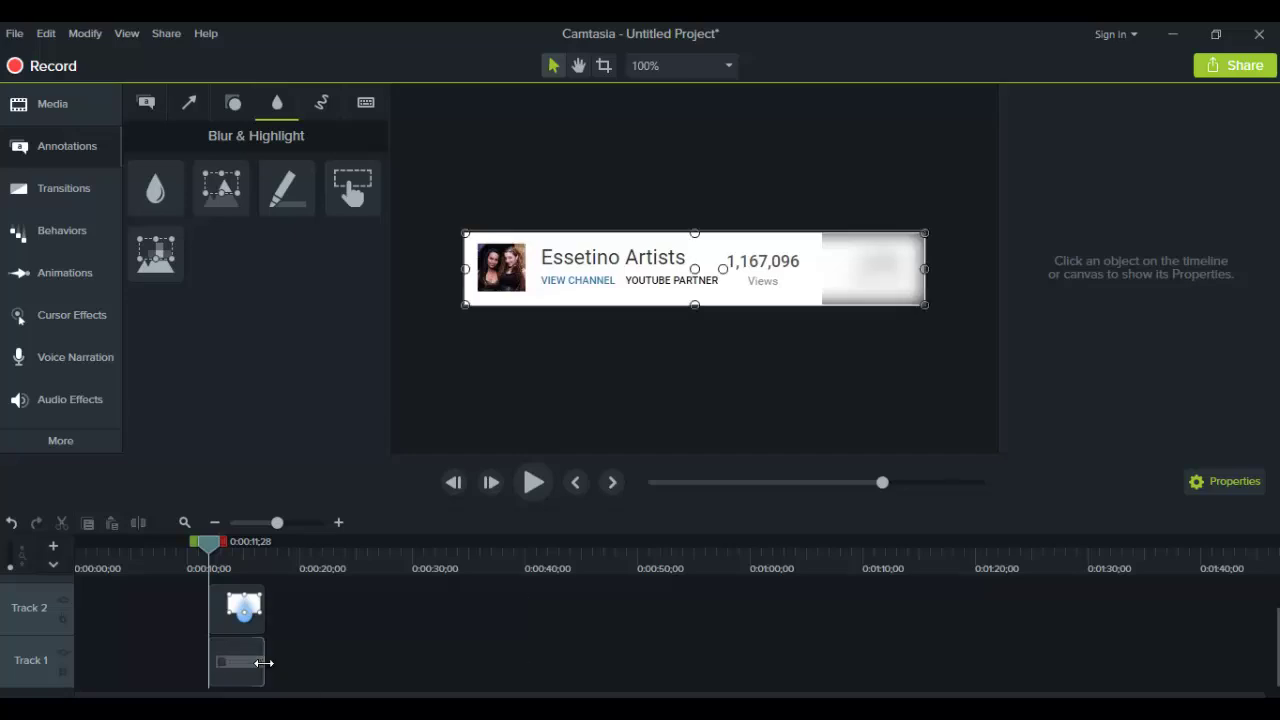
left_click_drag(263, 663, 583, 663)
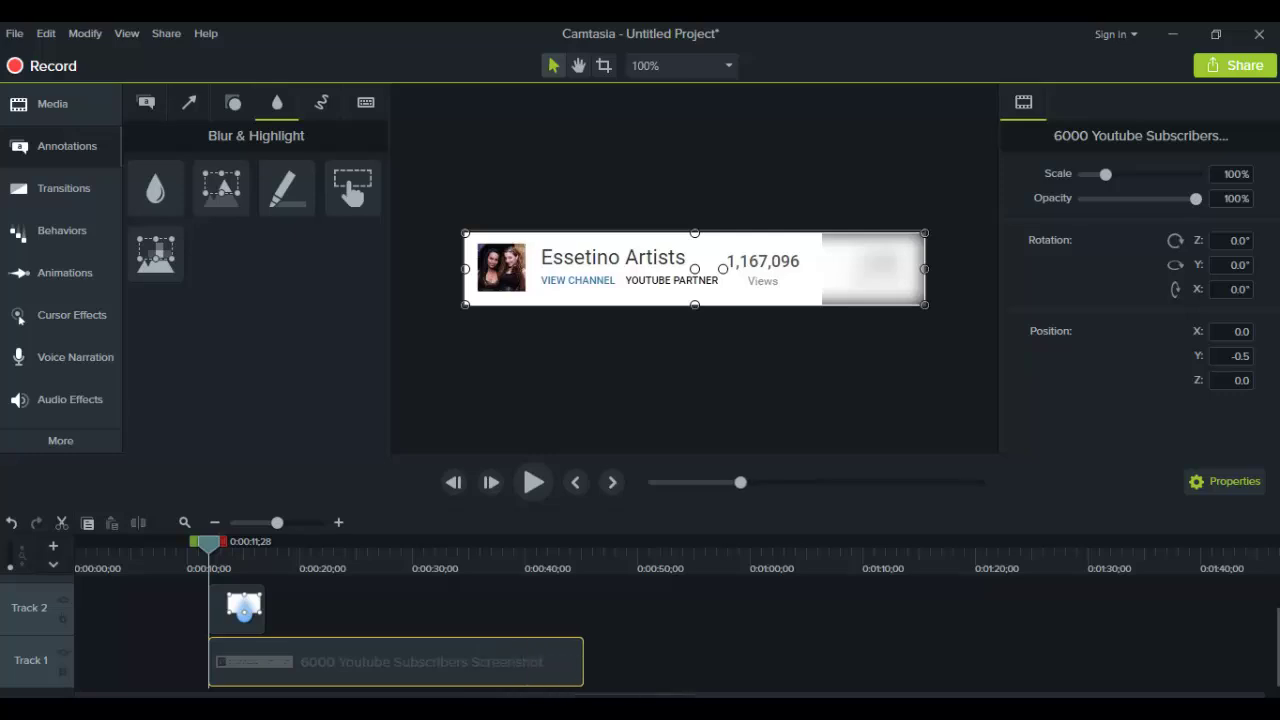
left_click(250, 607)
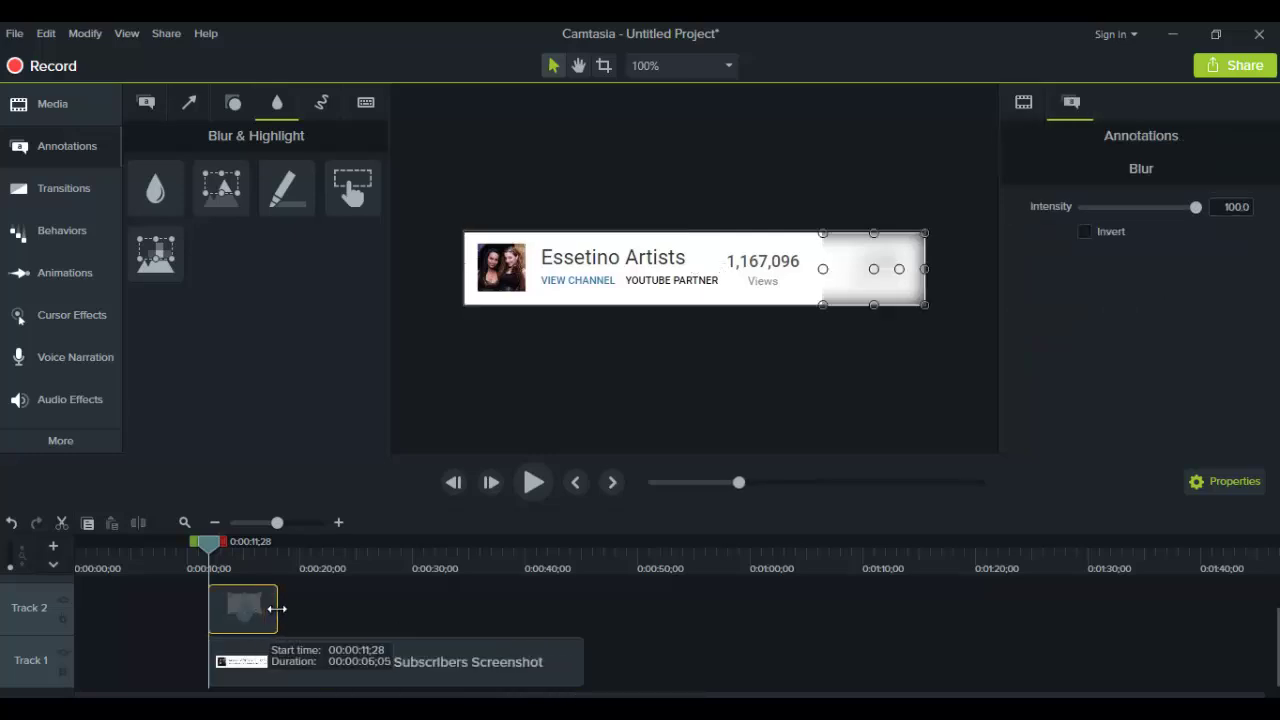
left_click(536, 653)
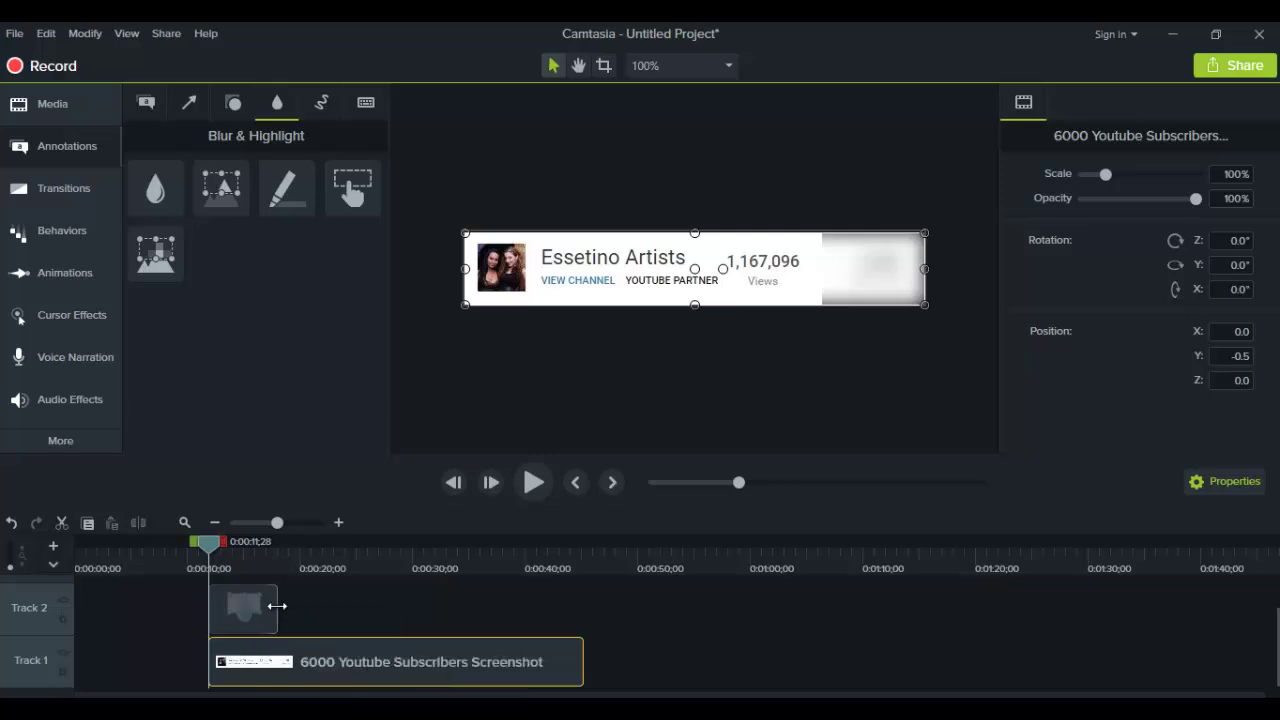
left_click_drag(276, 606, 584, 612)
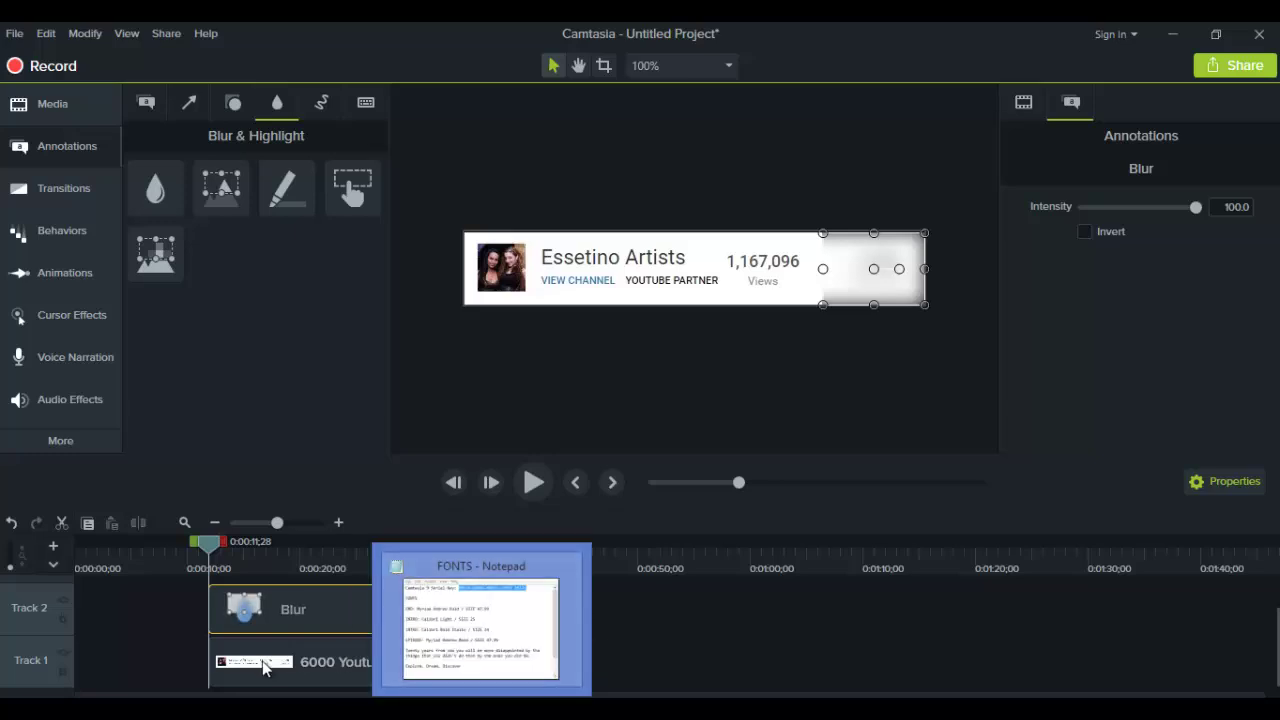
left_click(365, 659)
left_click(352, 601)
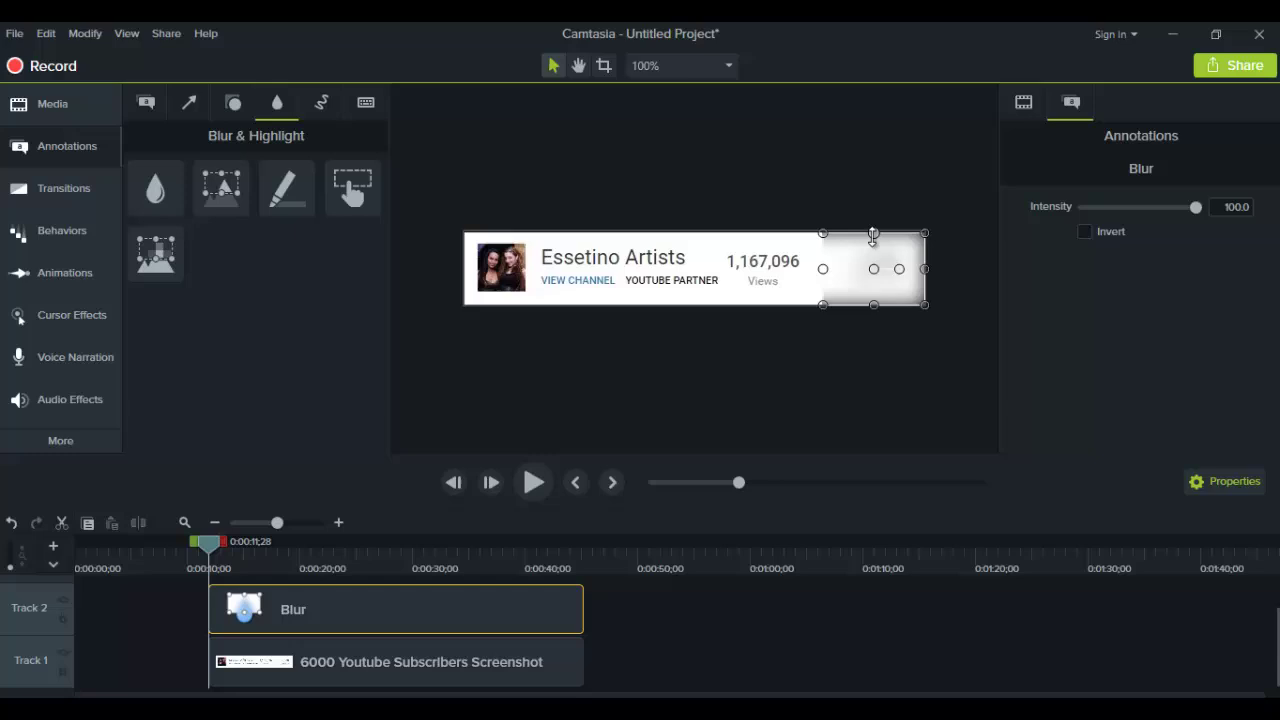
Shrink the blur box and move the Blur clip past the screenshot's end, revealing 6,000
mouse_move(873, 232)
left_mouse_down()
mouse_move(872, 303)
mouse_move(866, 232)
left_mouse_up()
left_click_drag(286, 625, 646, 598)
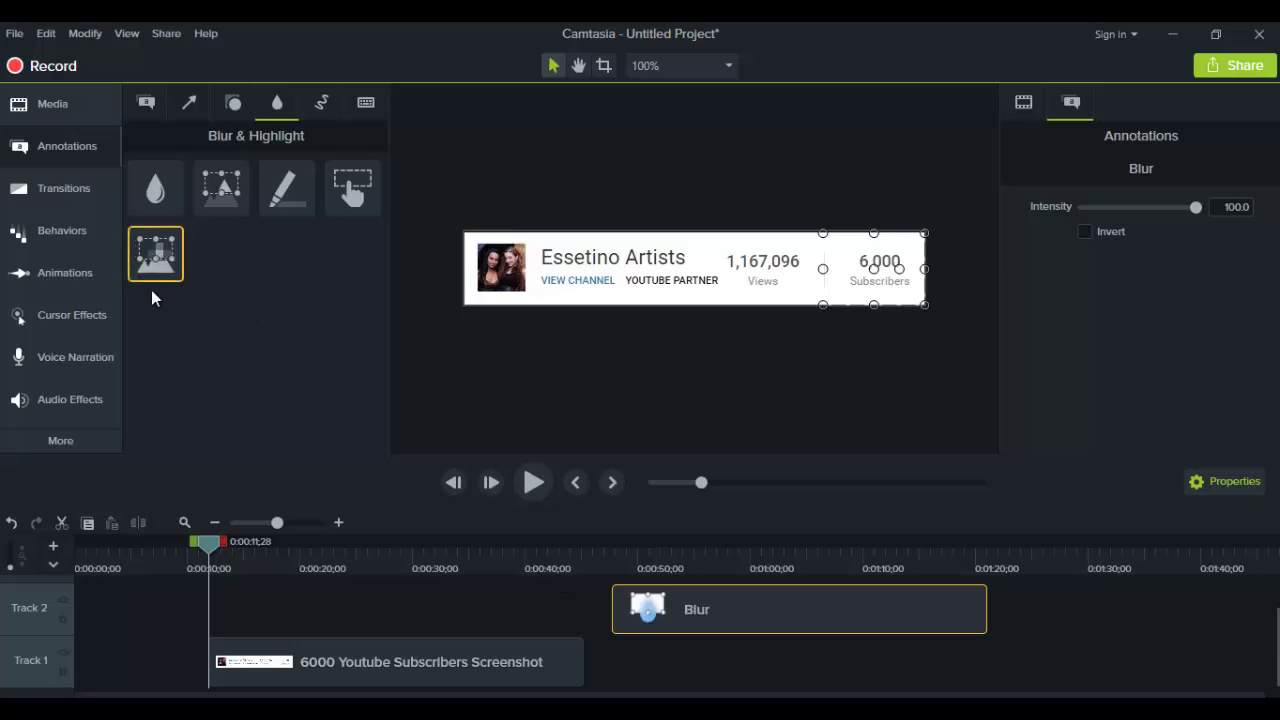
Add a Pixelate box over the 6,000 subscriber count, stretched to the screenshot's length
left_click_drag(155, 260, 224, 652)
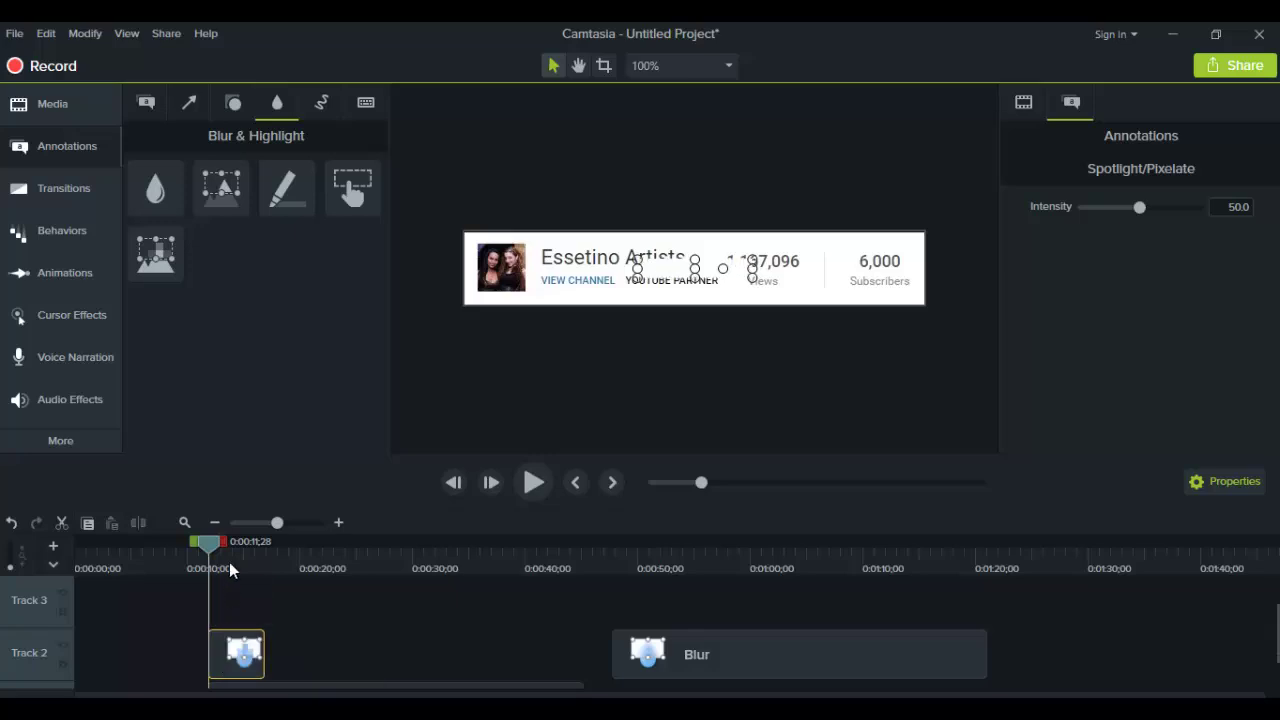
mouse_move(232, 570)
left_mouse_down()
mouse_move(222, 567)
mouse_move(242, 565)
left_mouse_up()
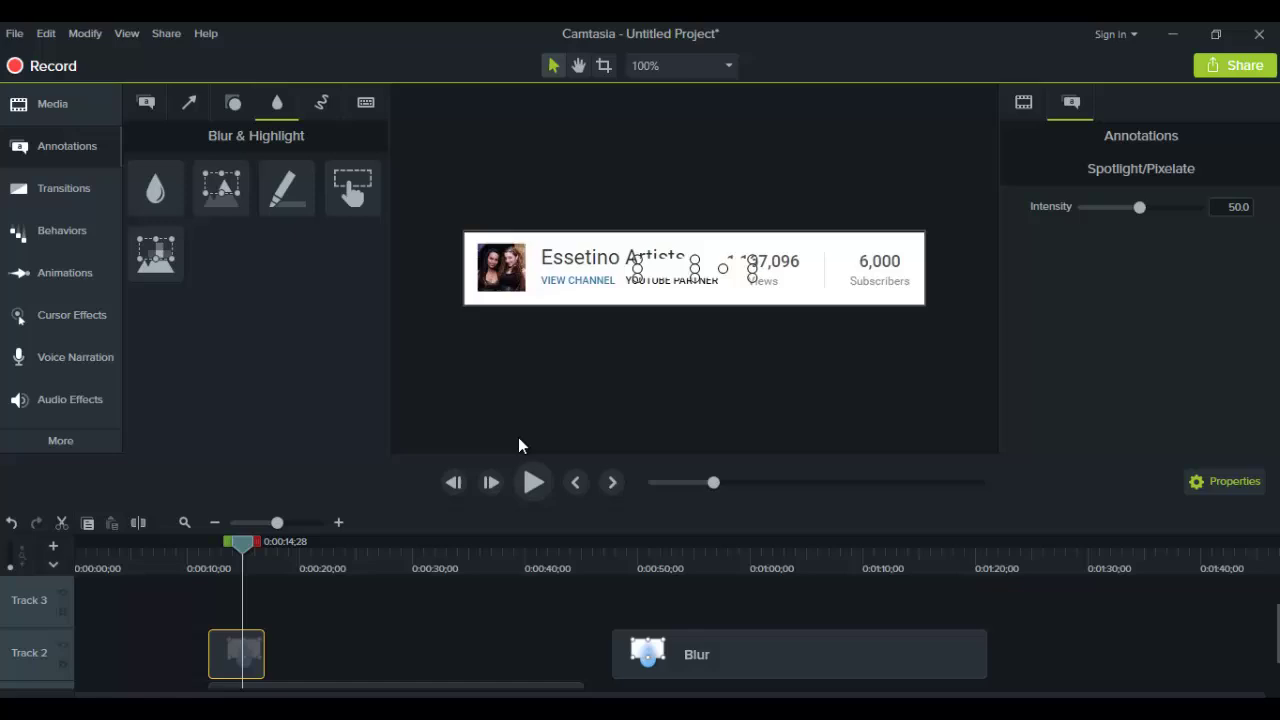
left_click_drag(686, 257, 890, 259)
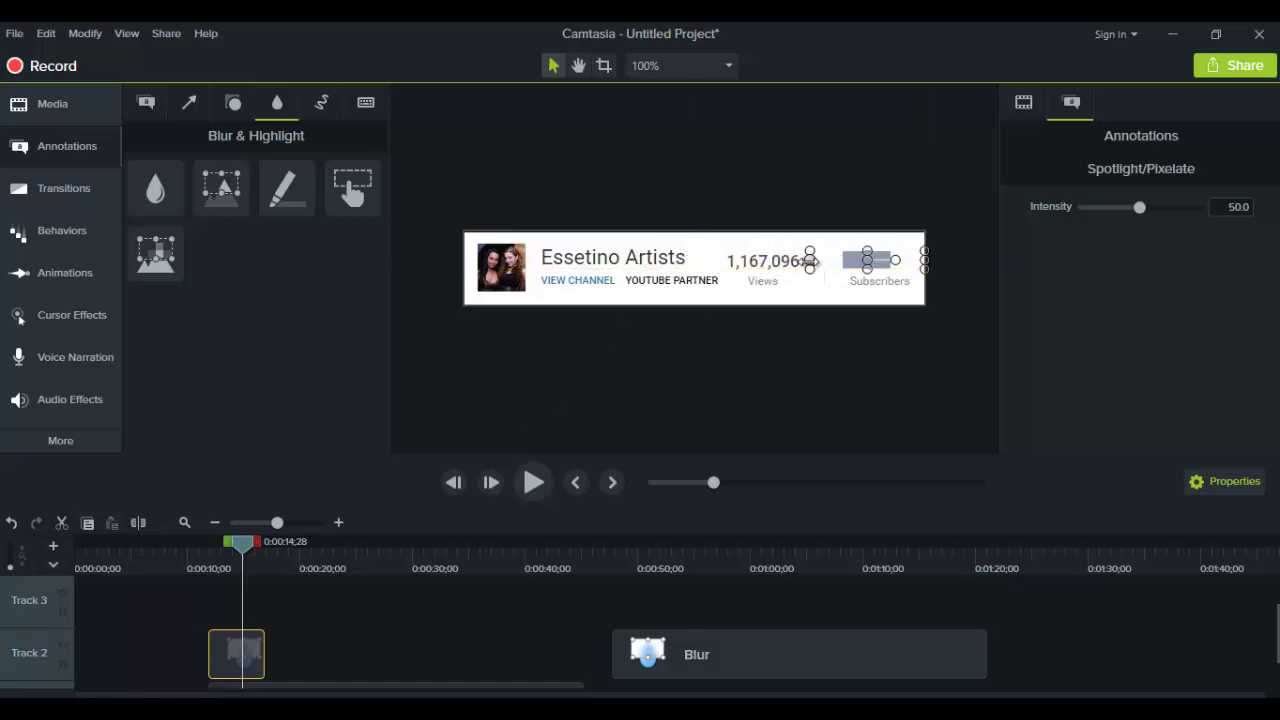
left_click_drag(812, 261, 872, 306)
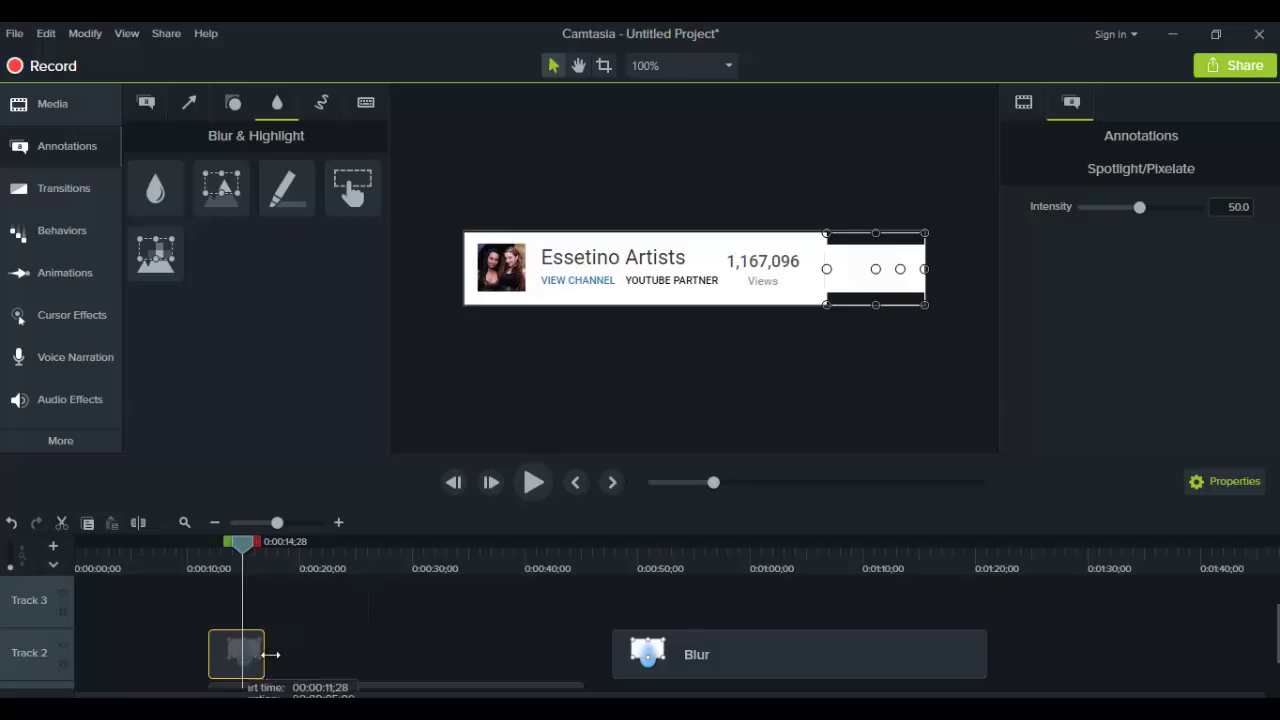
left_click_drag(270, 654, 583, 654)
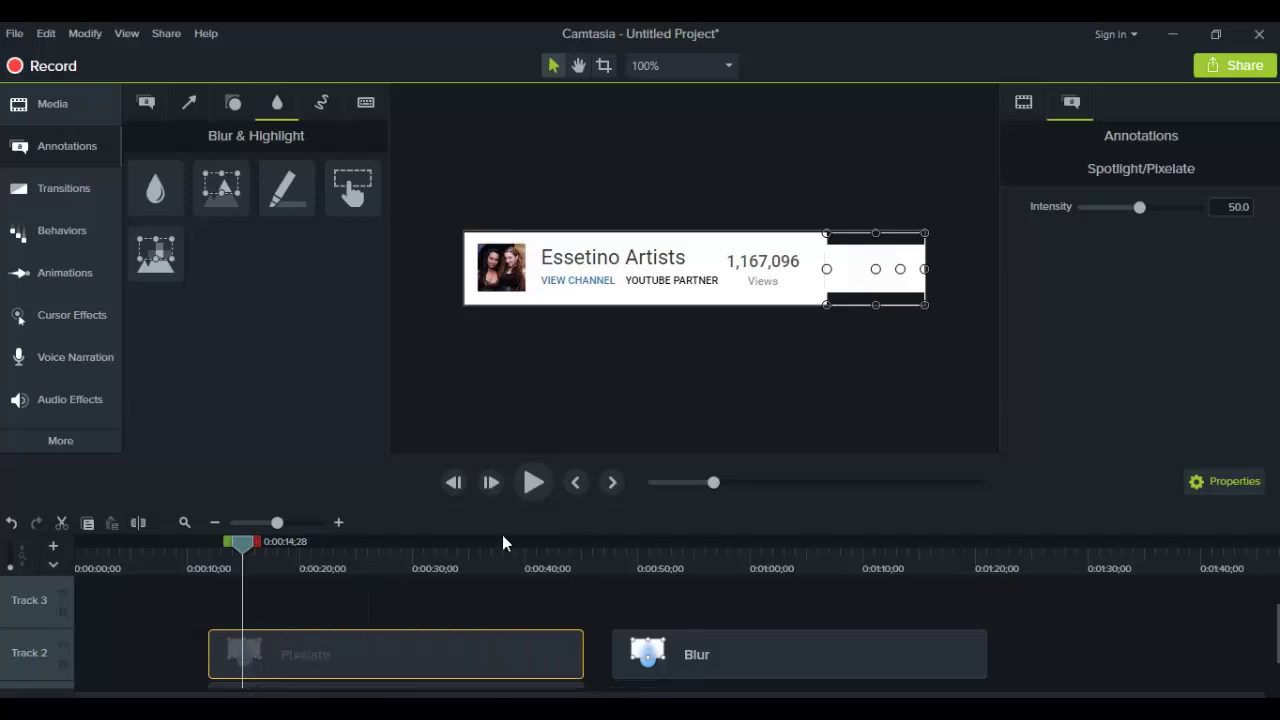
Preview playback, then resize the Pixelate box to banner height covering only the subscriber count
left_click(533, 483)
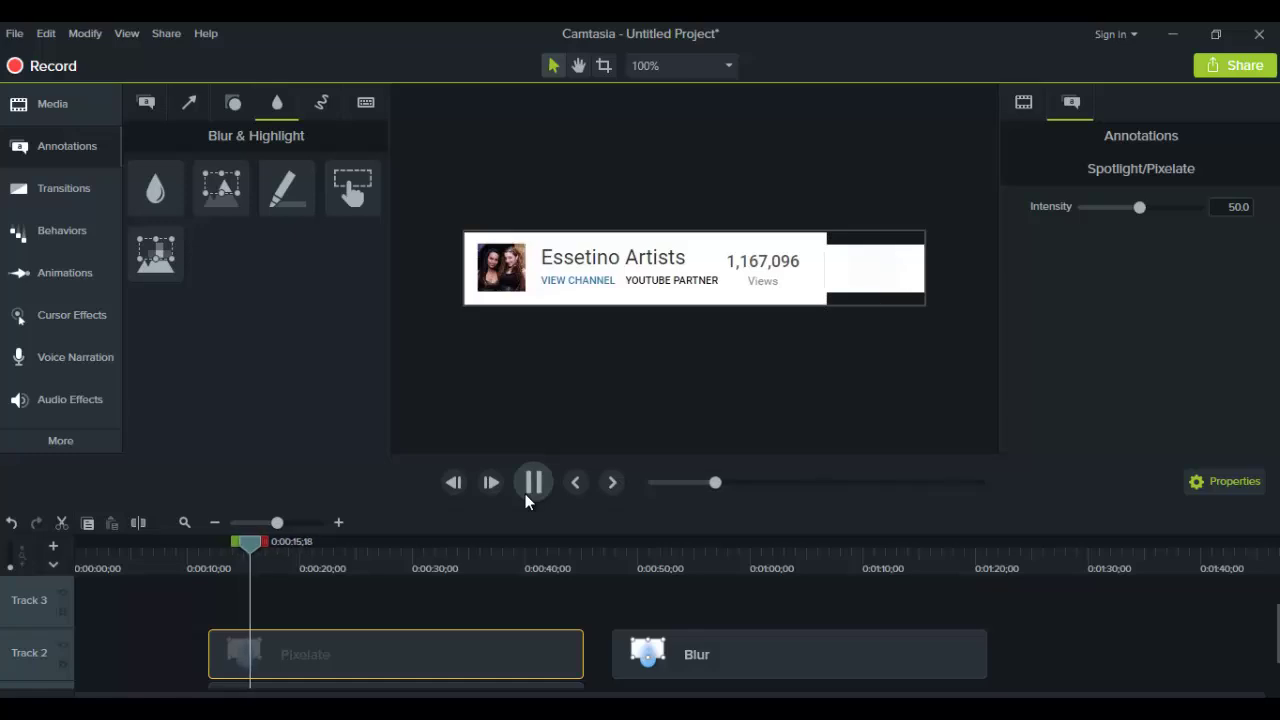
left_click(530, 485)
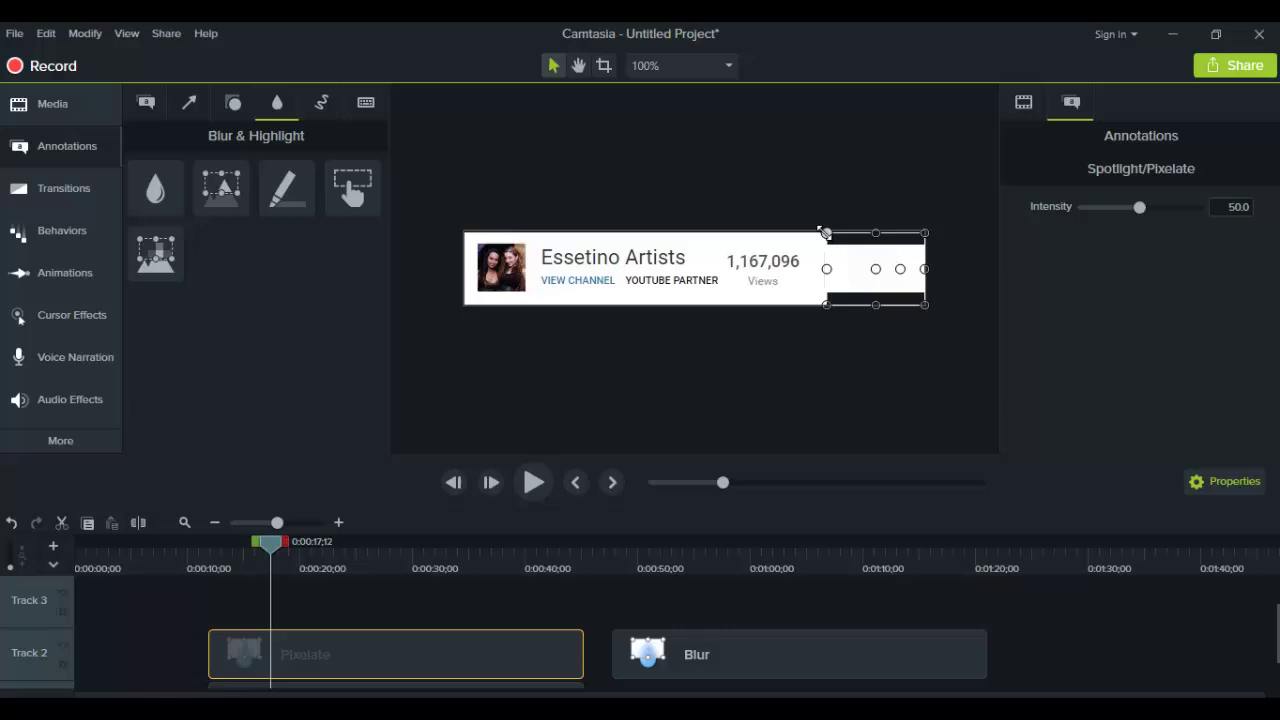
mouse_move(823, 230)
left_mouse_down()
mouse_move(786, 207)
mouse_move(766, 120)
mouse_move(762, 192)
left_mouse_up()
mouse_move(766, 131)
left_mouse_down()
mouse_move(763, 83)
mouse_move(743, 100)
mouse_move(770, 234)
mouse_move(763, 103)
mouse_move(743, 163)
mouse_move(745, 225)
mouse_move(825, 224)
mouse_move(811, 190)
mouse_move(814, 94)
mouse_move(780, 106)
mouse_move(790, 222)
mouse_move(826, 232)
left_mouse_up()
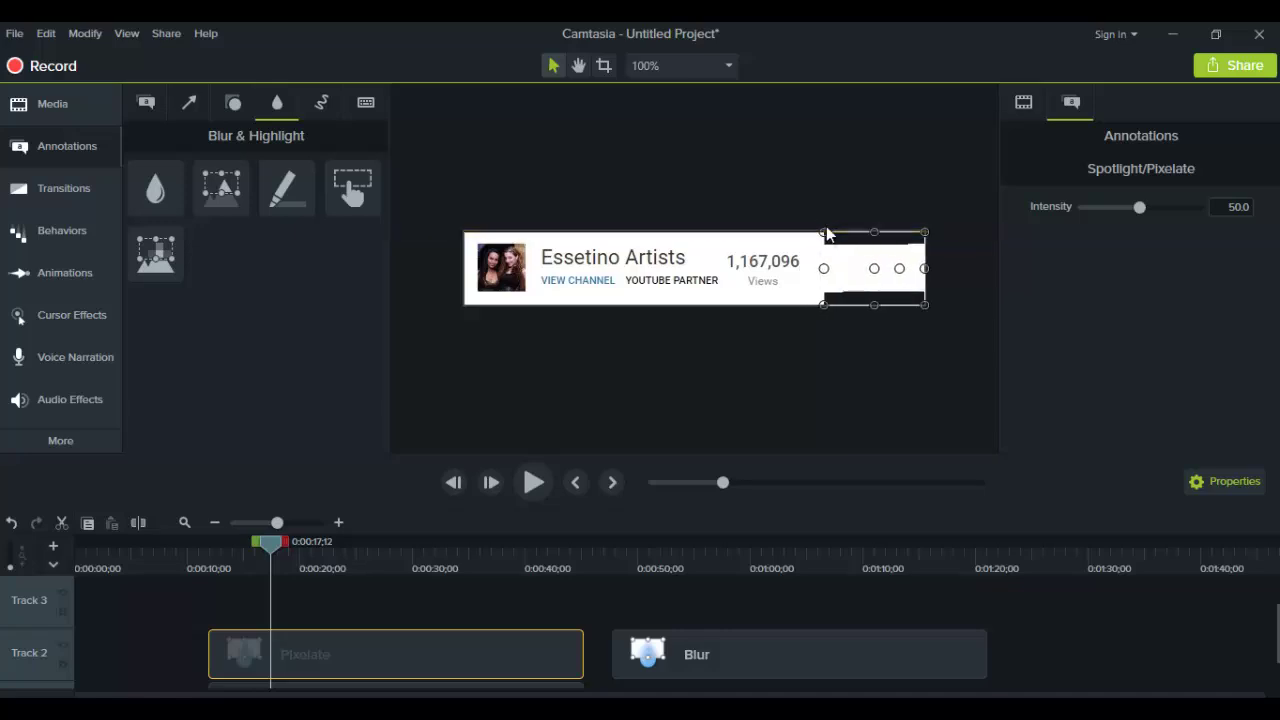
left_click_drag(824, 268, 820, 268)
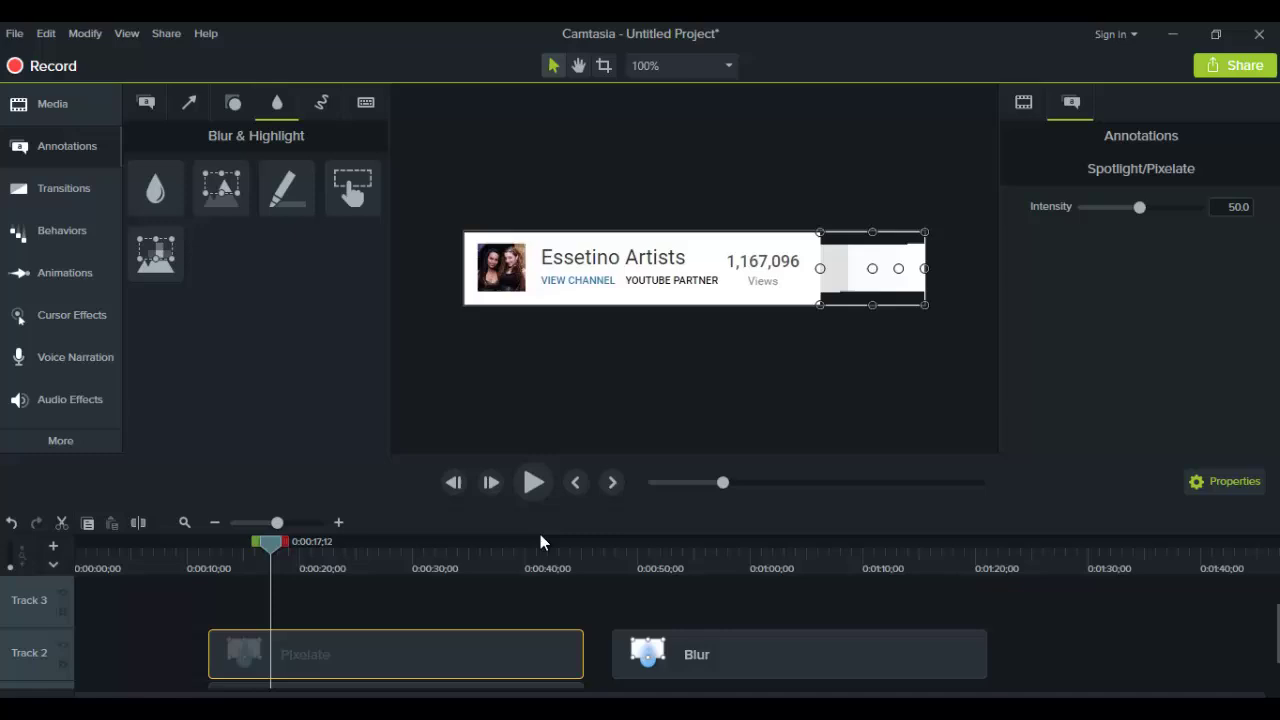
Move the playhead to 0:00:57;08 inside the Blur clip, past the screenshot's end
scroll(1011, 688, "up", 1)
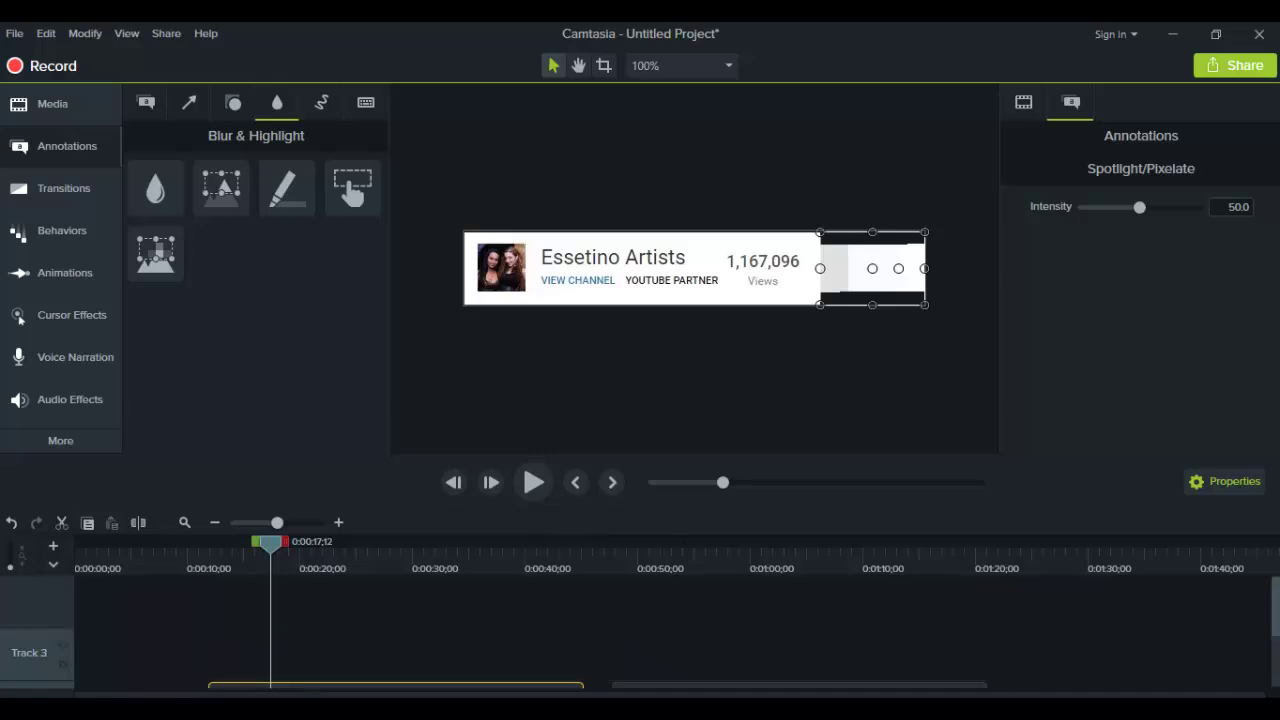
scroll(1278, 636, "down", 1)
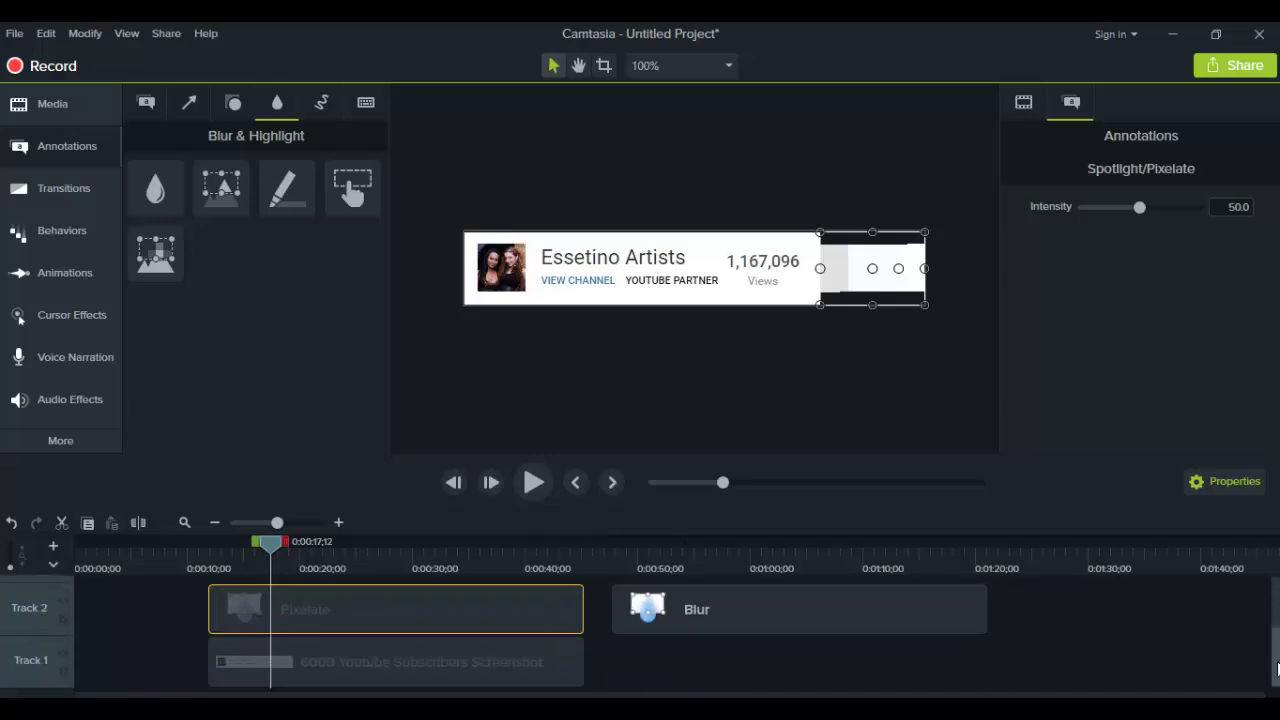
left_click(719, 562)
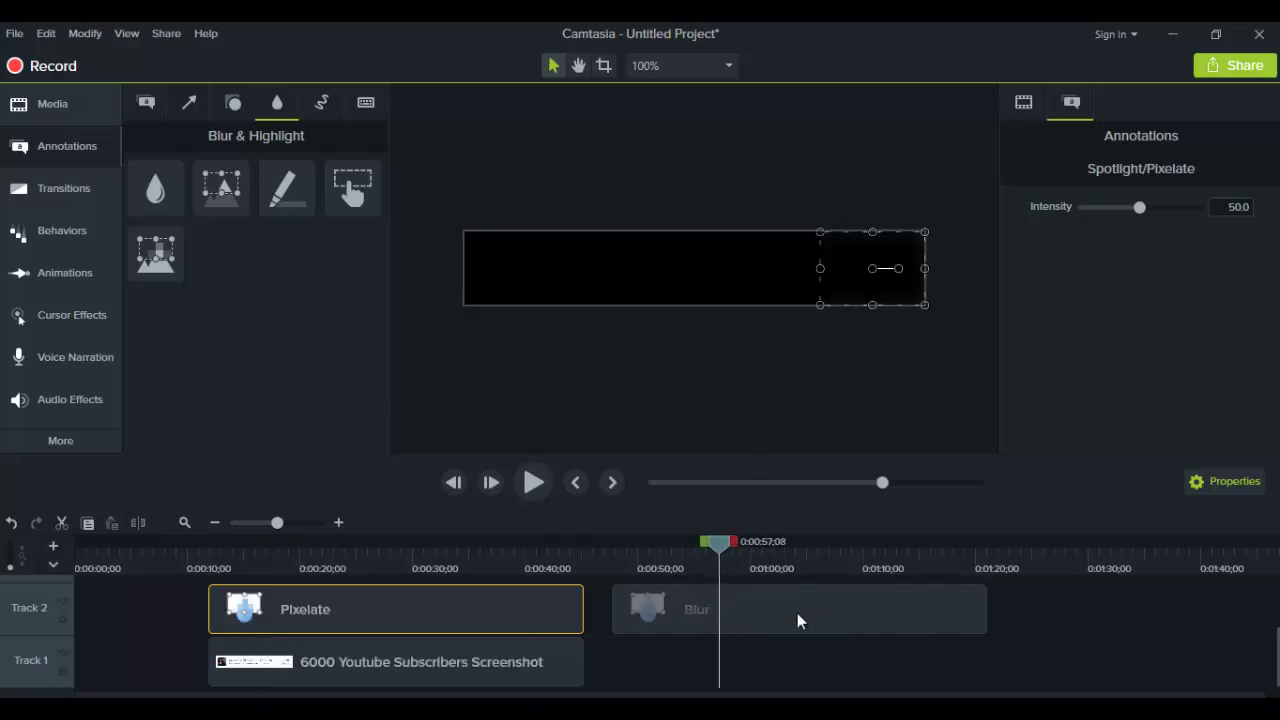